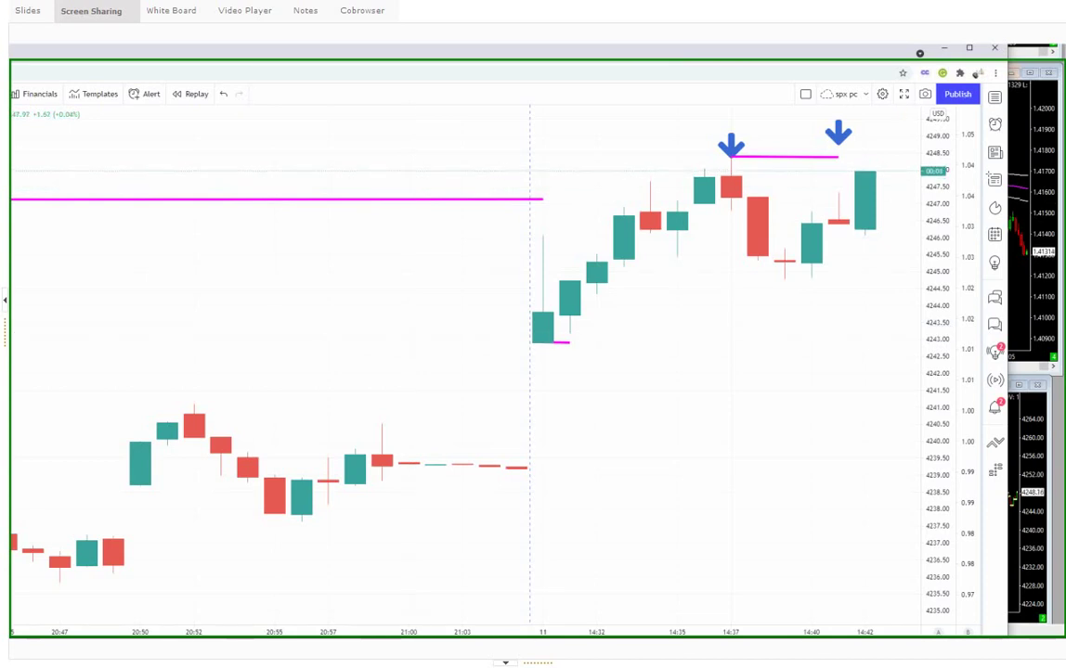
Step: Switch the chart to the 1-day interval and examine the recent daily candles against the overlaid indicator lines
key(1)
key(d)
key(Return)
scroll(506, 432, down, 3)
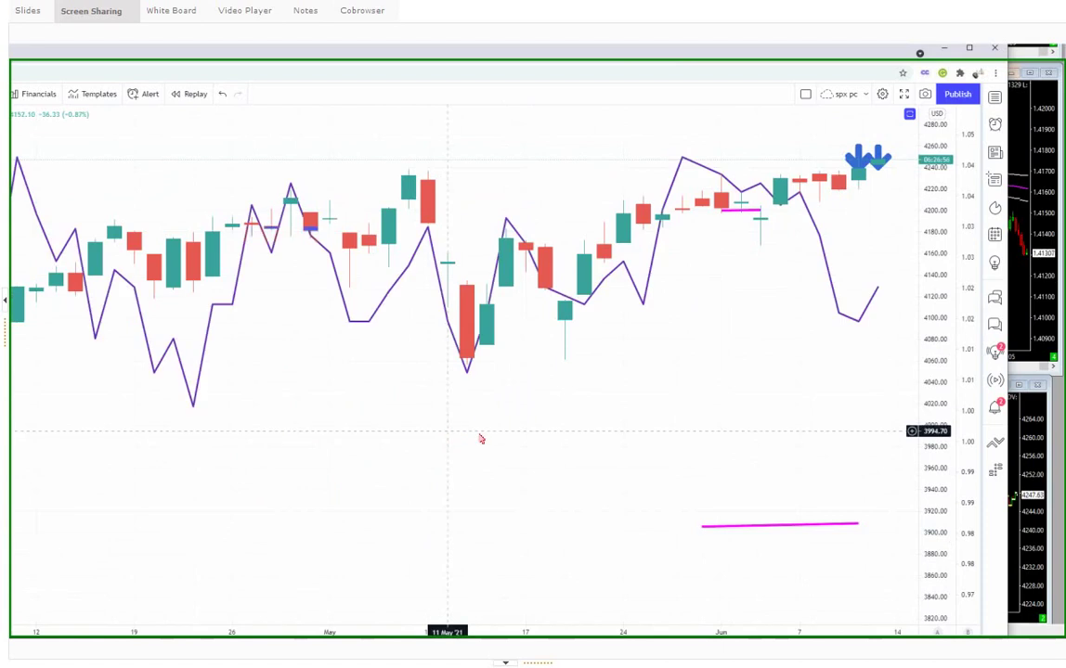
scroll(563, 434, up, 1)
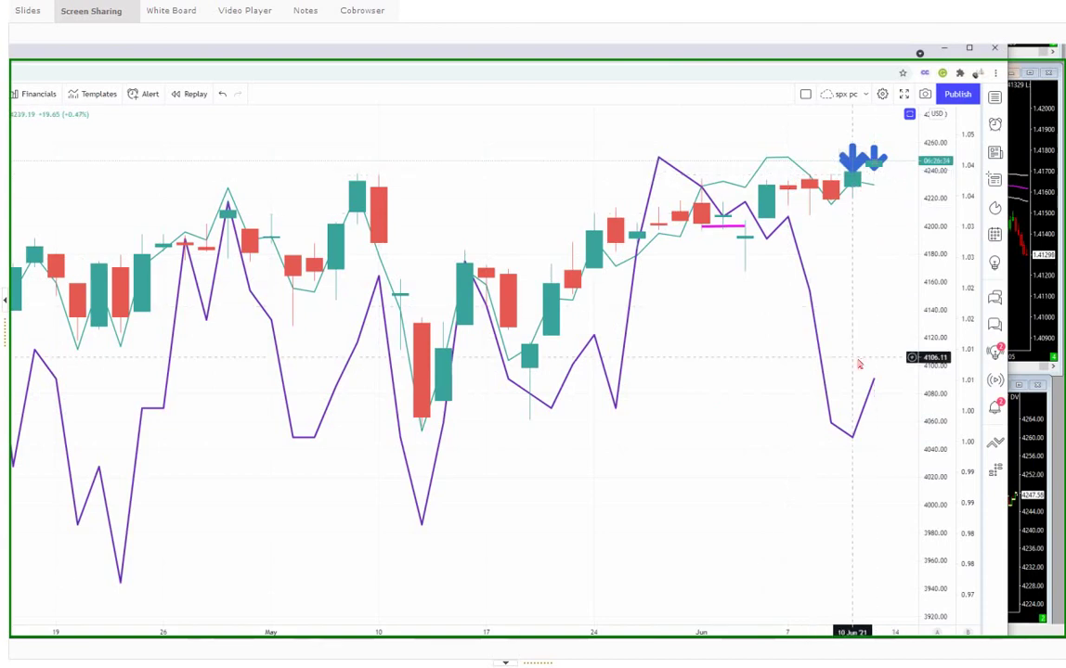
scroll(765, 358, down, 3)
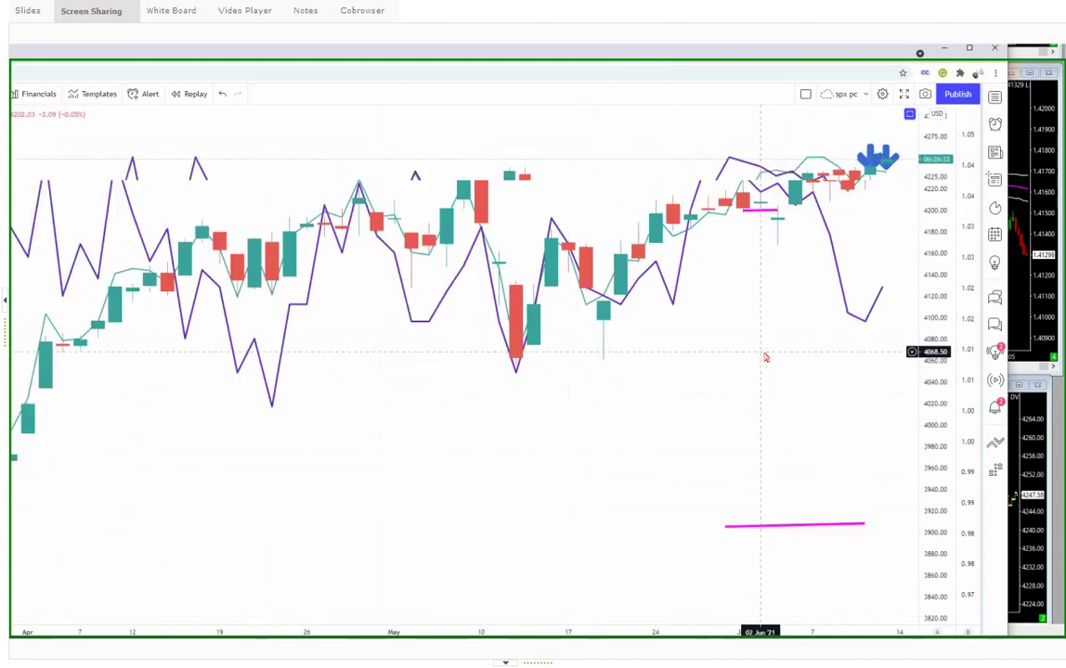
scroll(765, 357, down, 3)
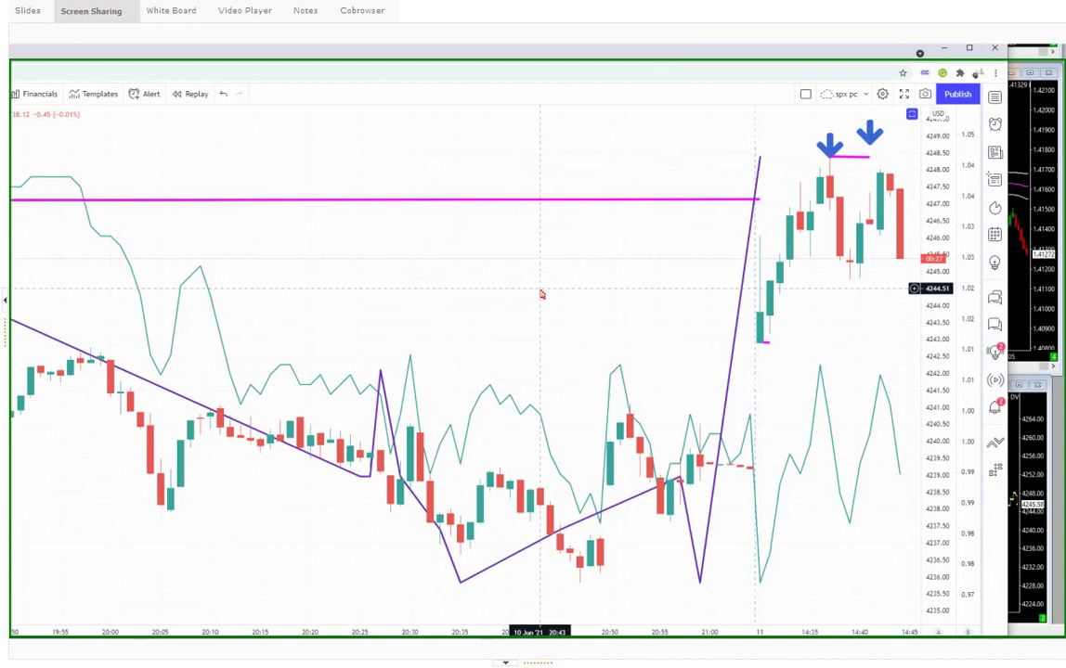
Step: Undo the purple overlay line and move the second blue down arrow onto the high of the 14:42 candle
scroll(541, 293, up, 2)
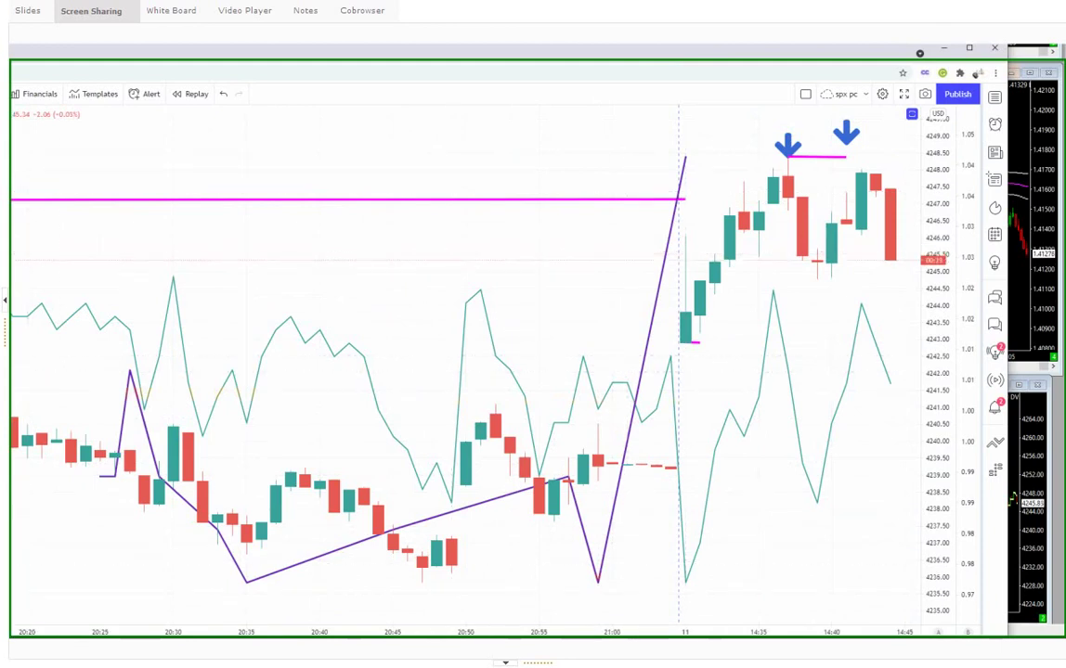
key(ctrl+z)
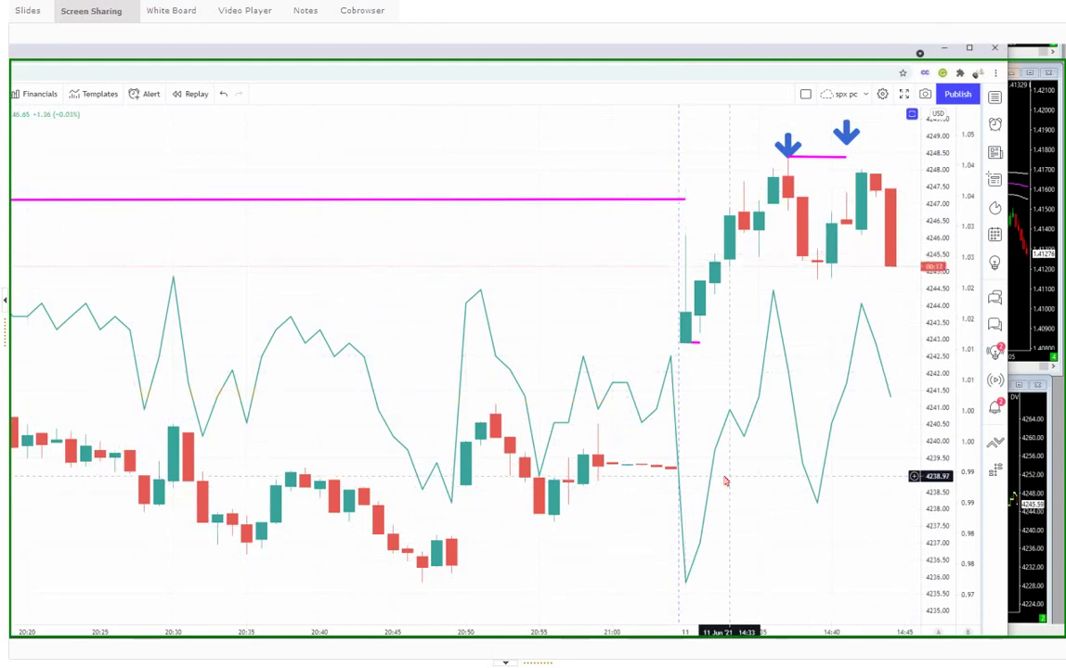
scroll(725, 481, up, 2)
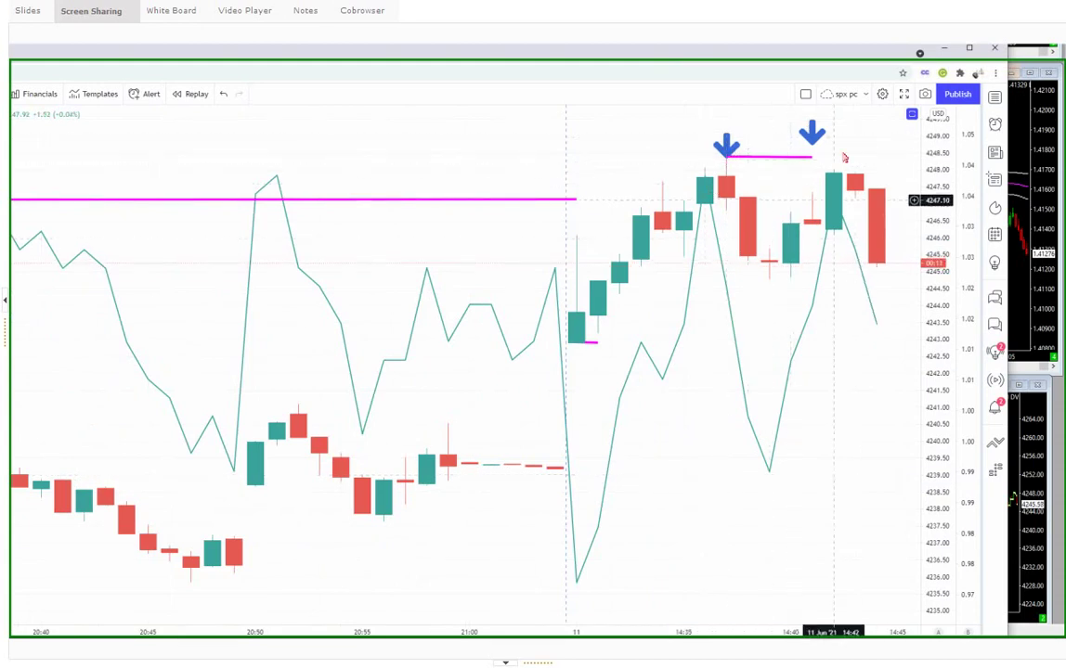
drag(812, 136, 833, 150)
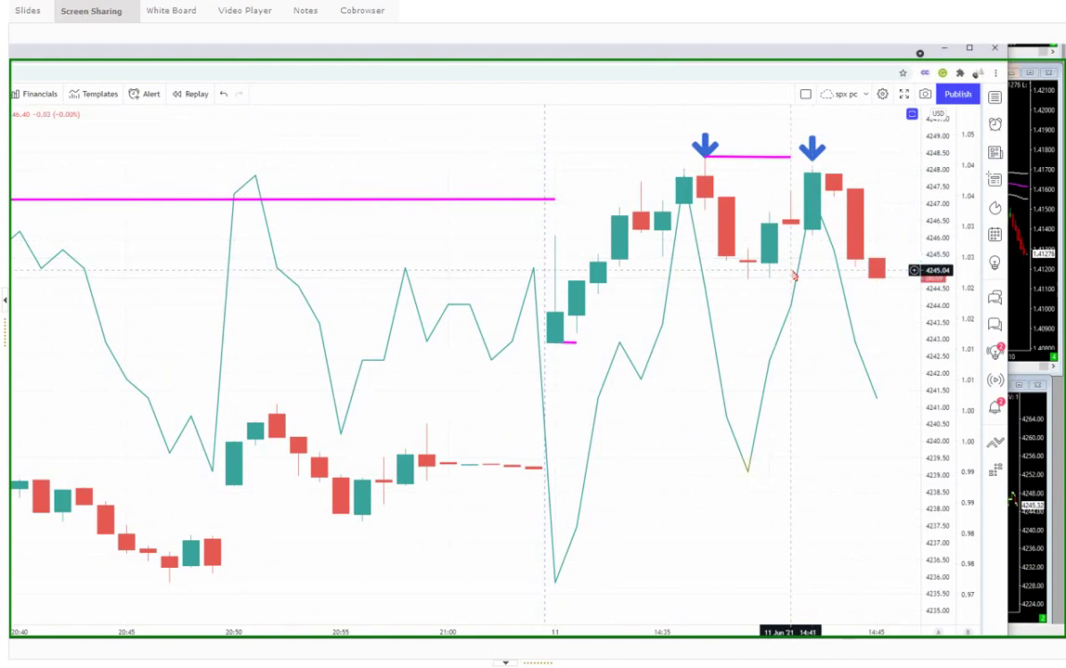
Step: Restore the two volume panes below the price chart and enlarge the blue down arrow above the 14:37 candle
double_click(802, 388)
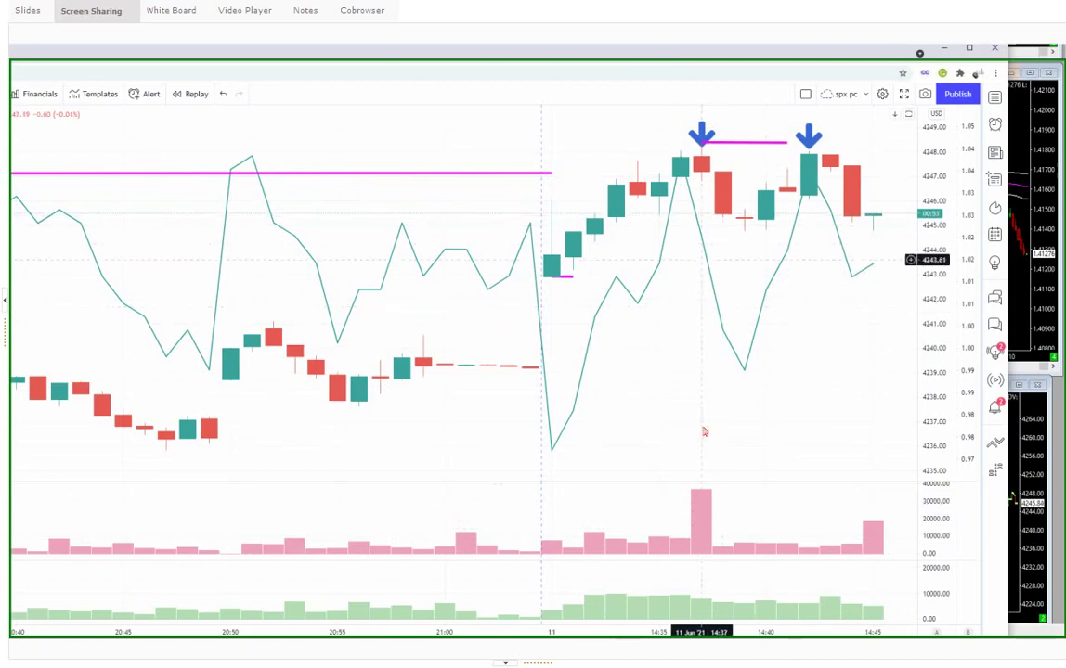
click(703, 131)
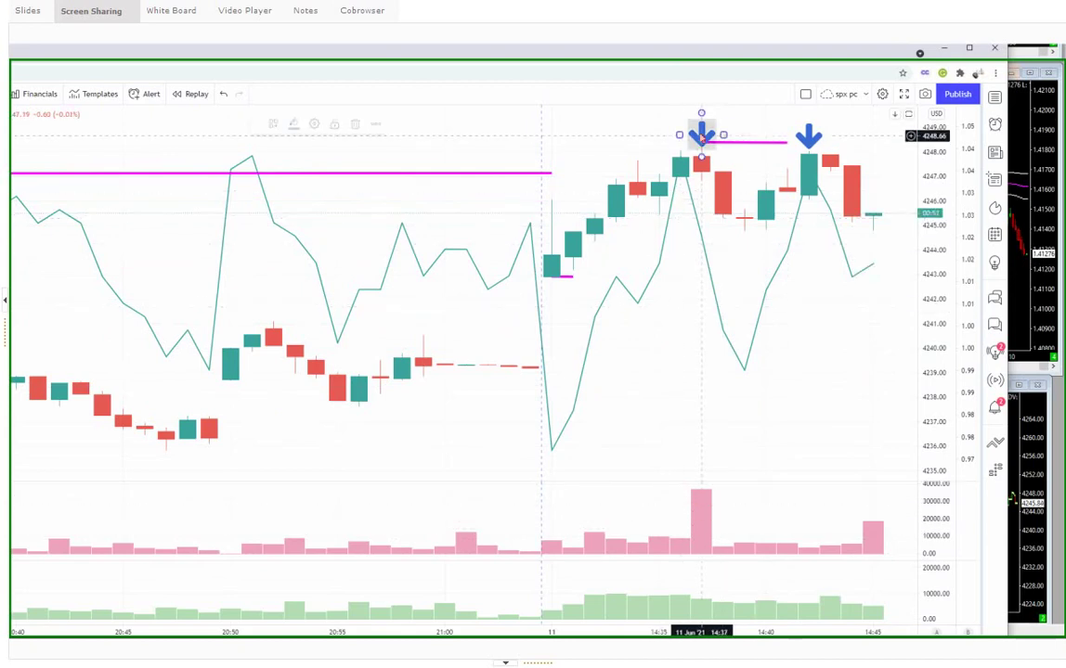
drag(723, 127, 737, 131)
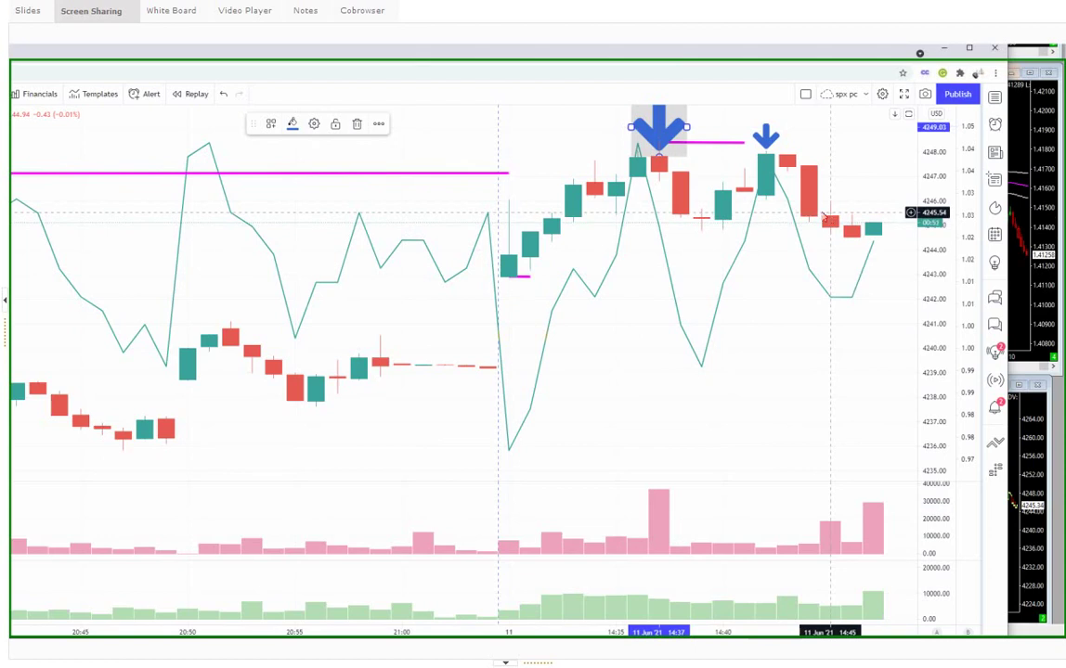
Step: Draw a short horizontal magenta trend line from the 14:45 candle's high to the 14:46 candle at about 4245.51
click(822, 221)
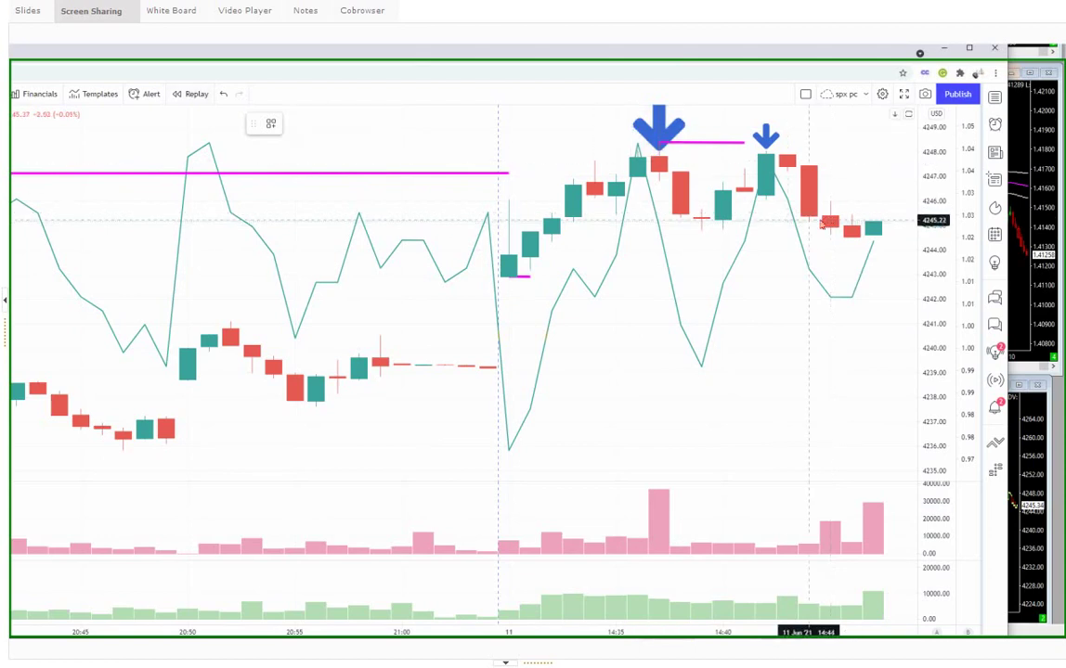
click(830, 213)
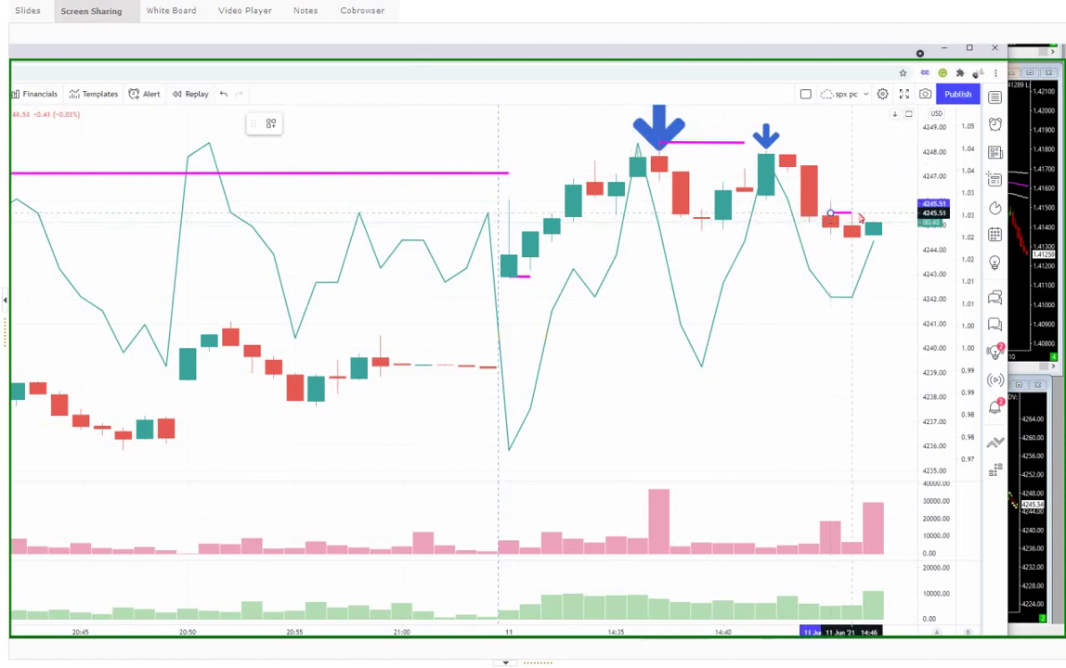
click(861, 219)
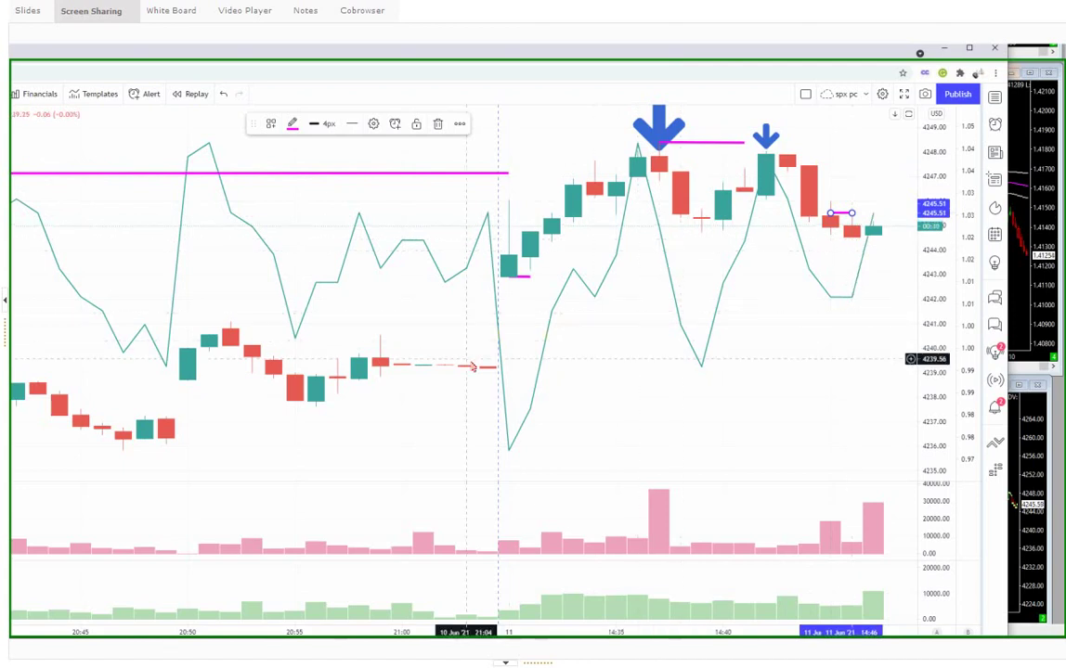
Step: Draw a near-horizontal magenta trend line at about 4240.7 from 20:03 to 20:51 on 10 June
scroll(575, 339, down, 1)
scroll(472, 368, down, 1)
scroll(473, 368, down, 3)
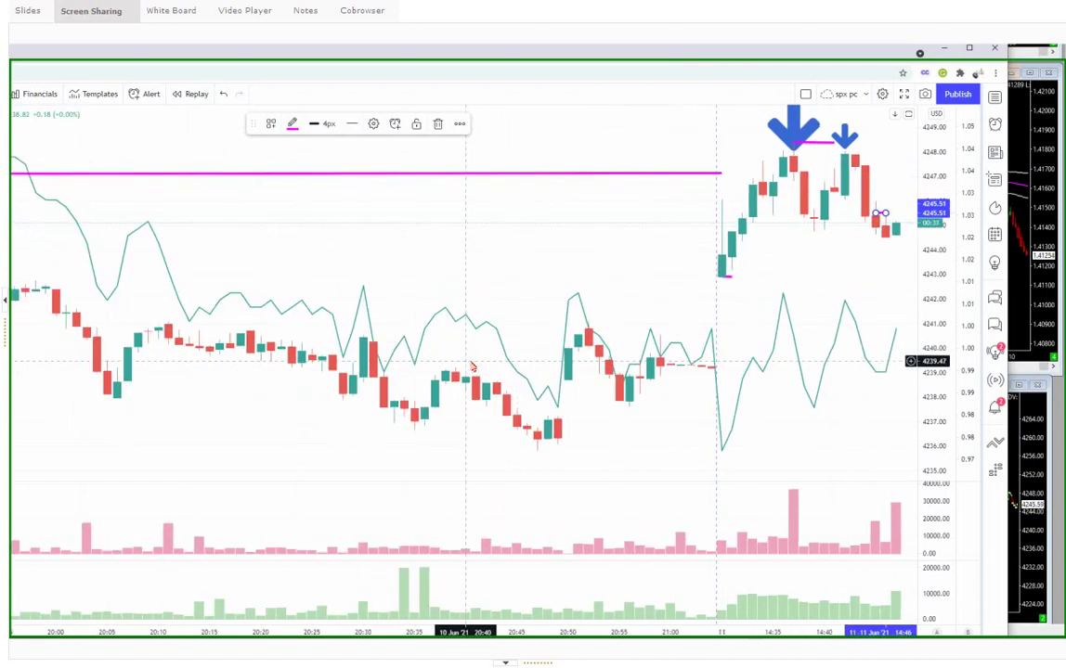
scroll(472, 367, down, 1)
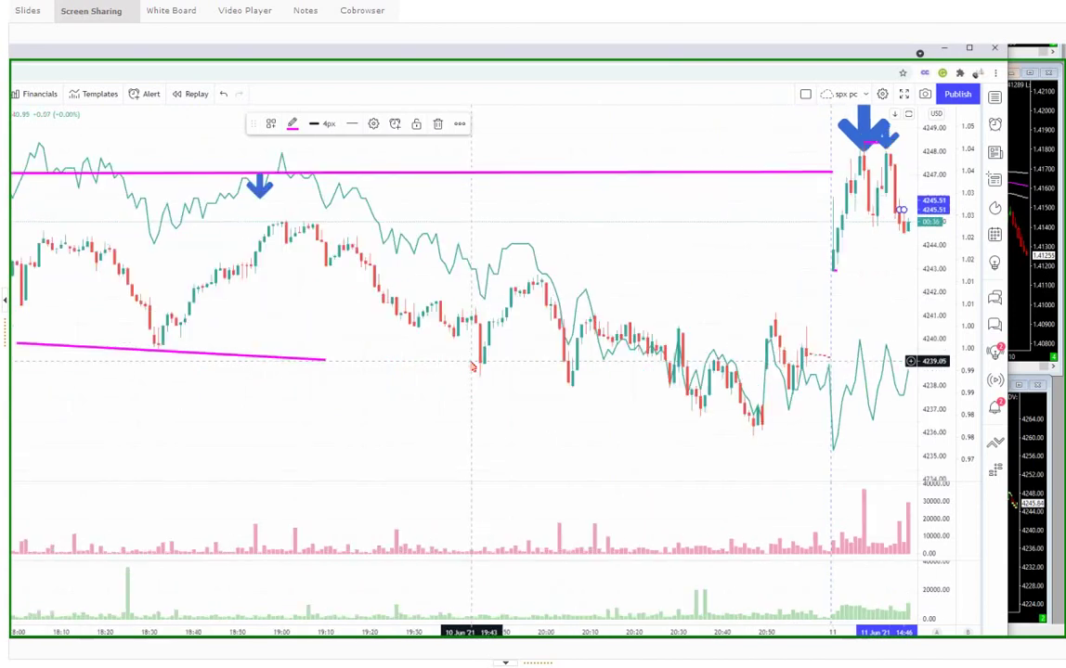
scroll(474, 364, down, 1)
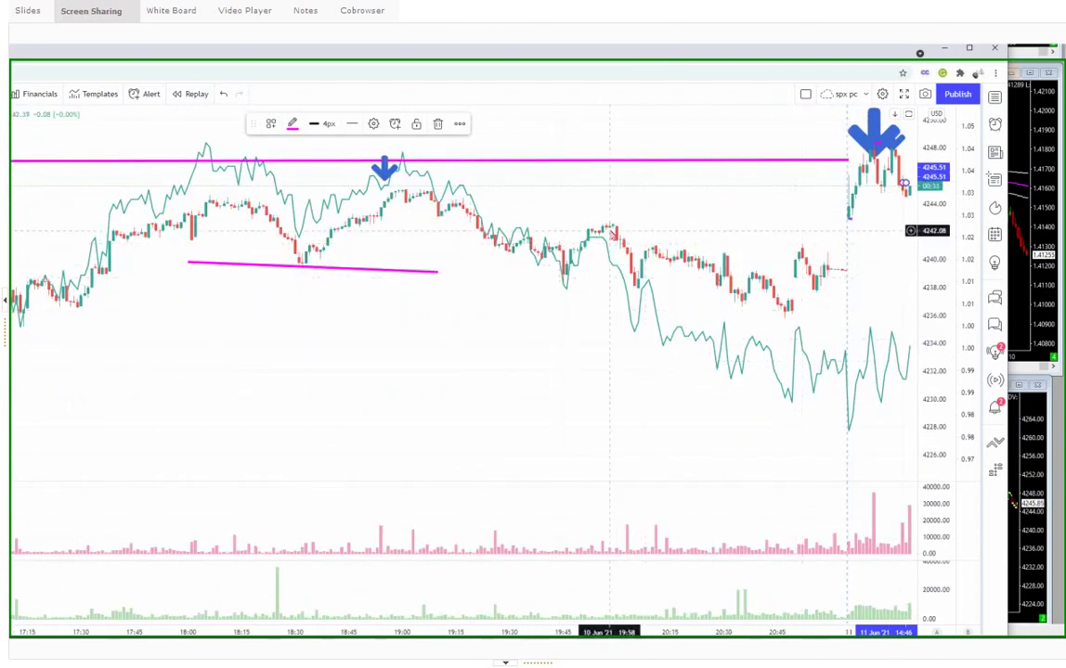
scroll(489, 339, up, 1)
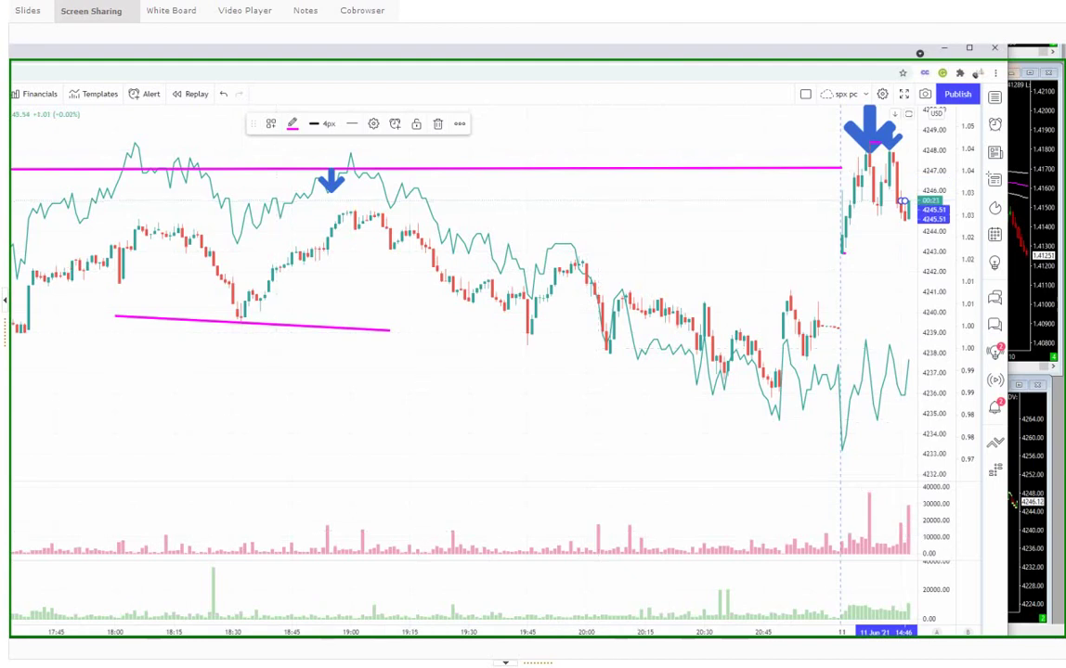
click(559, 371)
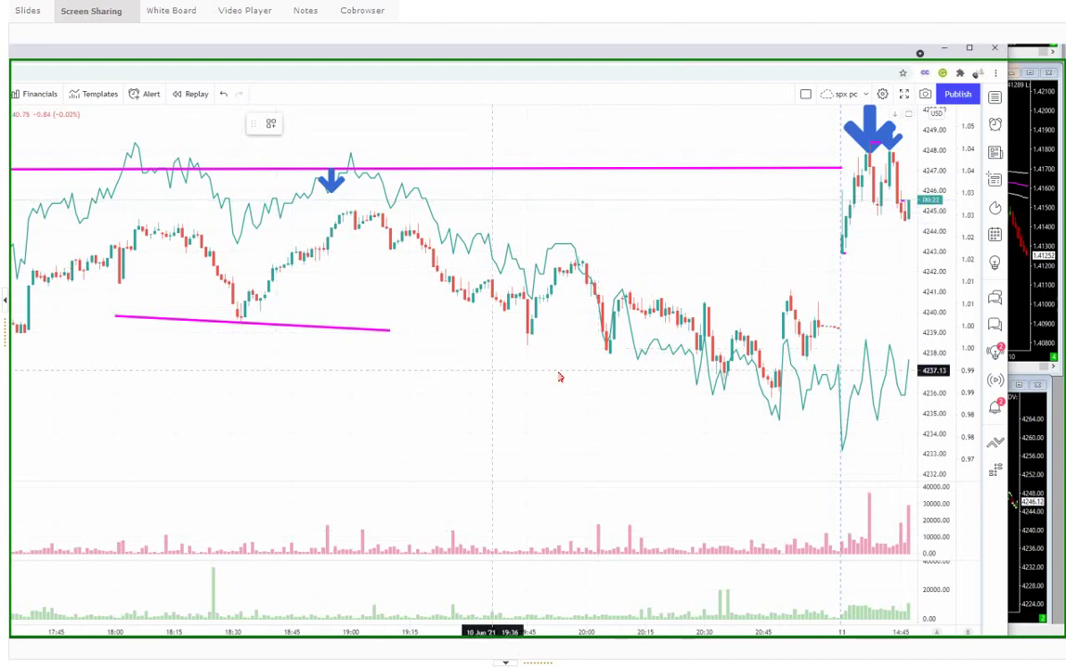
click(598, 299)
click(788, 299)
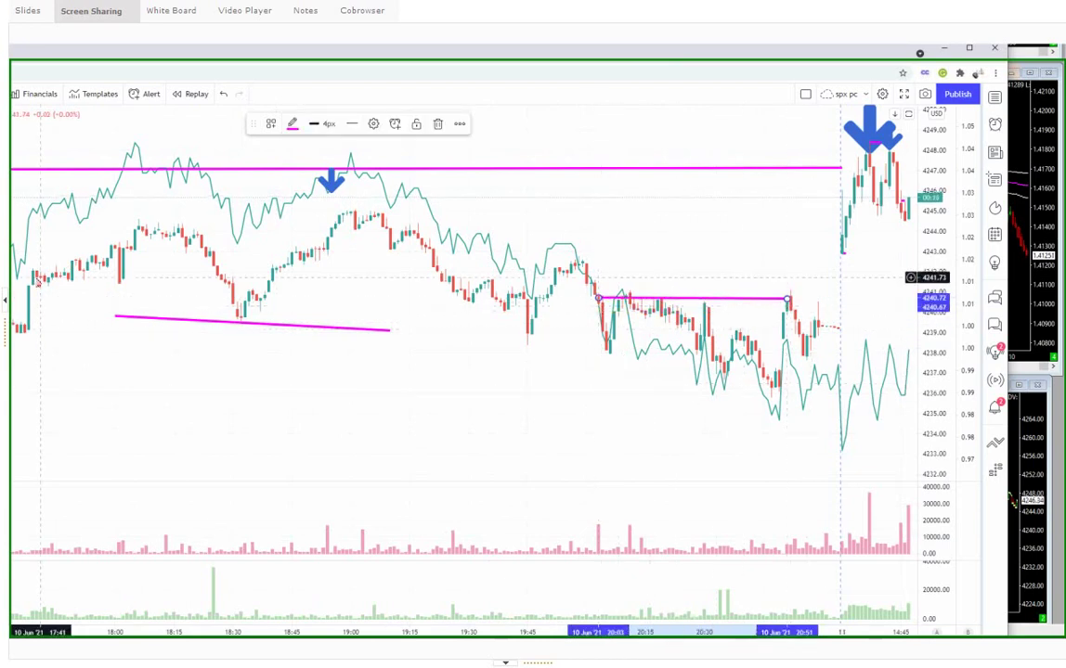
Step: Place a blue down arrow above the 20:52 candle on 10 June, at the end of the new trend line
click(677, 274)
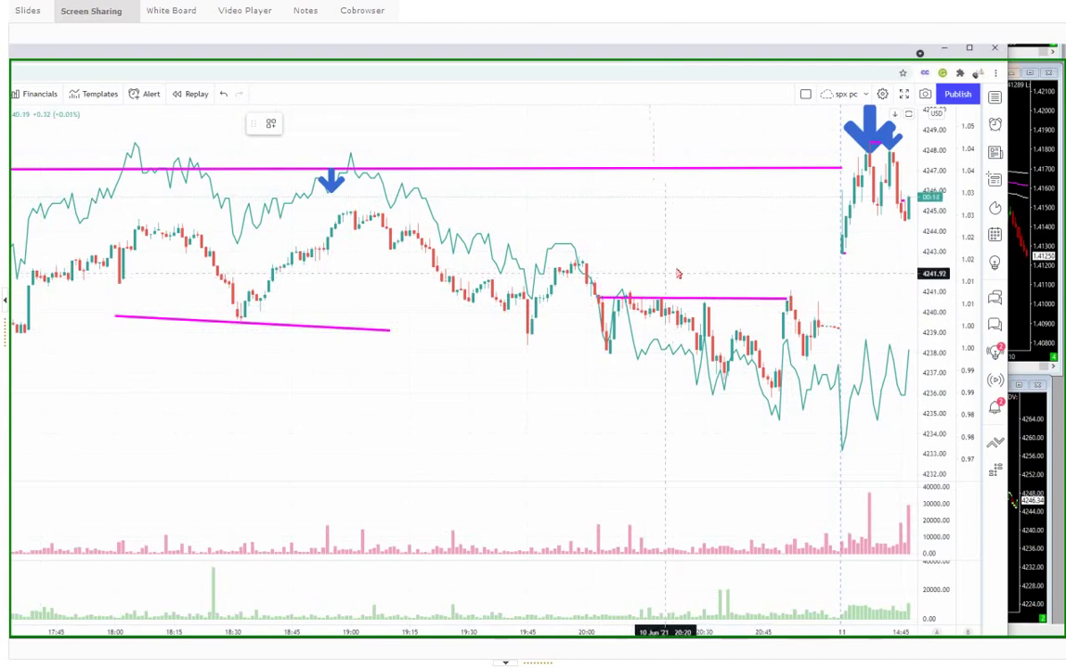
click(623, 285)
drag(623, 285, 792, 289)
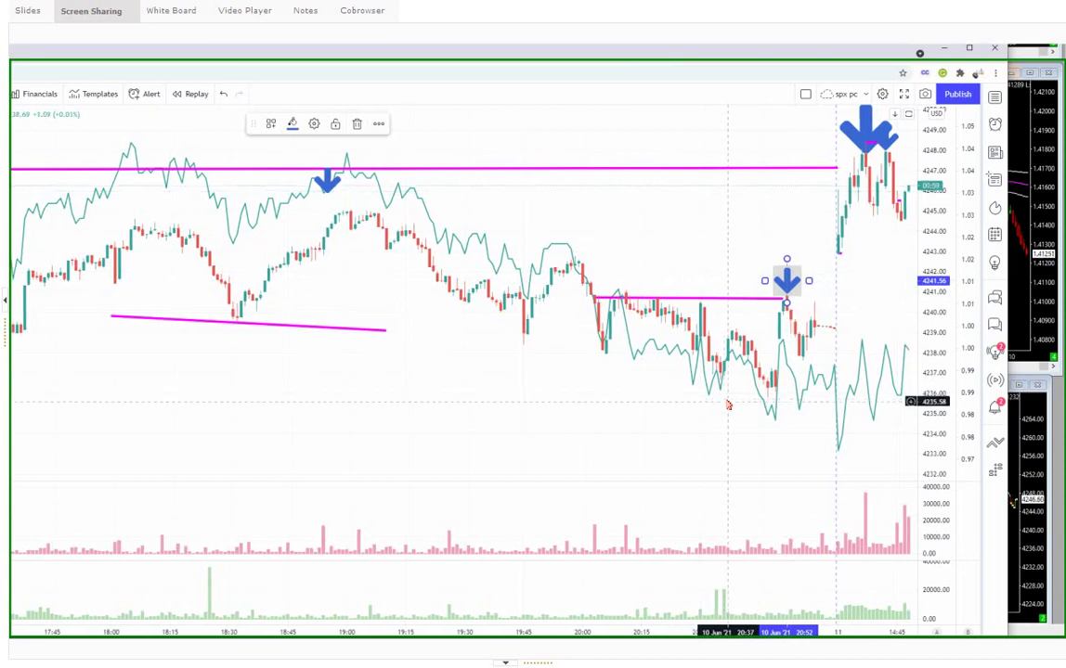
Step: Draw a near-horizontal magenta trend line from the 14:39 volume-spike candle on 10 June to 15:23, at about 4246.8
drag(836, 440, 798, 440)
drag(718, 436, 683, 431)
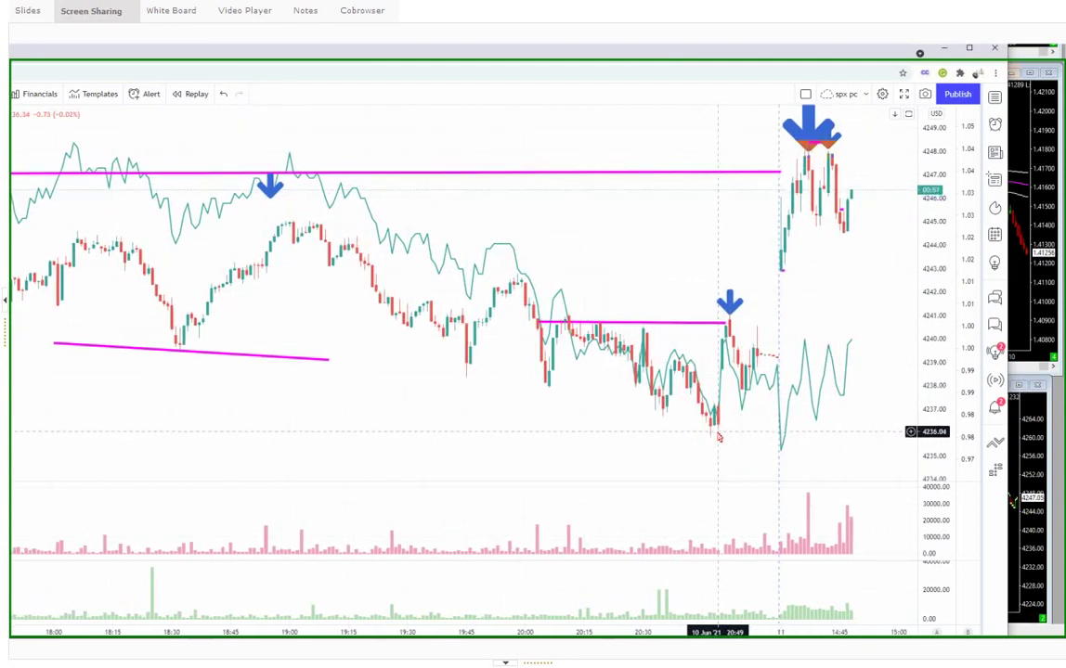
scroll(683, 433, down, 5)
scroll(438, 446, up, 3)
scroll(439, 445, down, 5)
drag(430, 297, 813, 306)
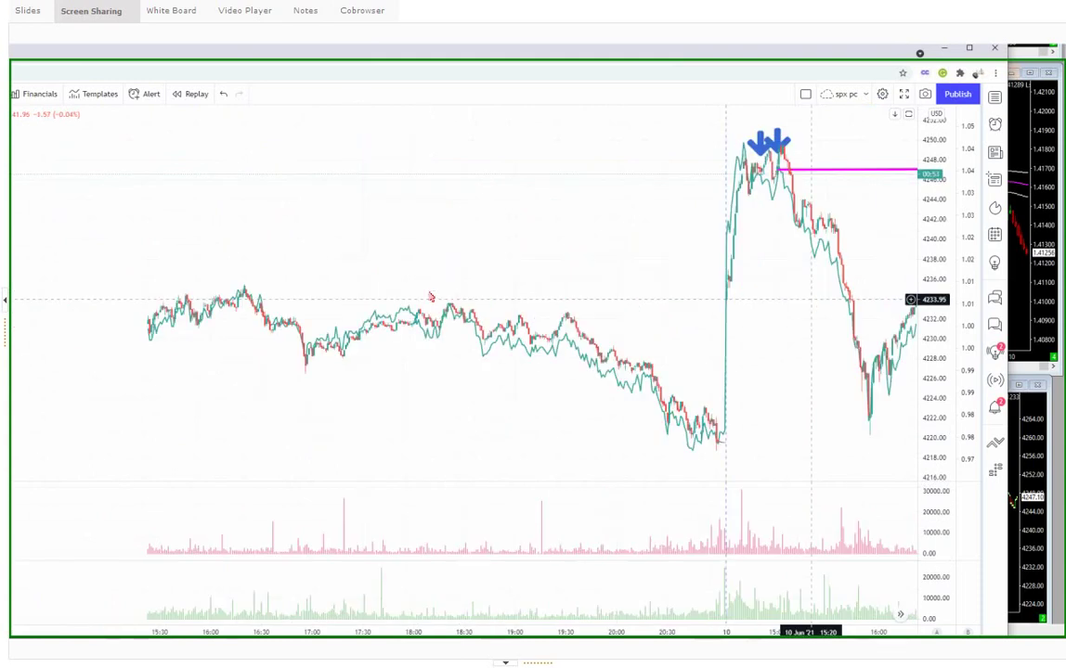
scroll(813, 305, up, 3)
scroll(652, 328, up, 4)
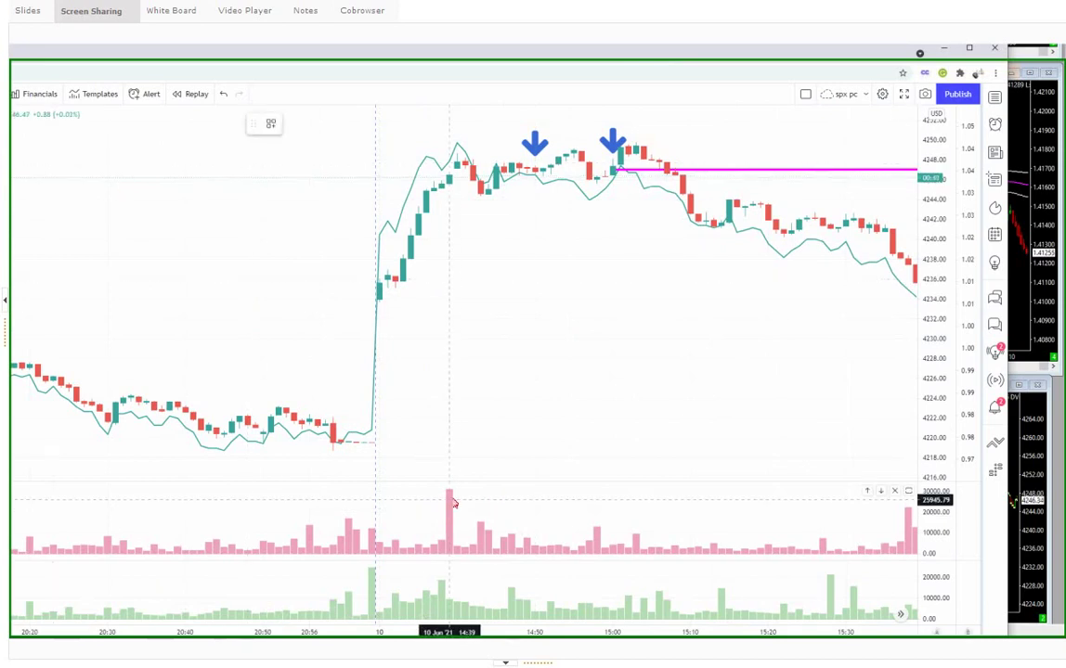
click(448, 173)
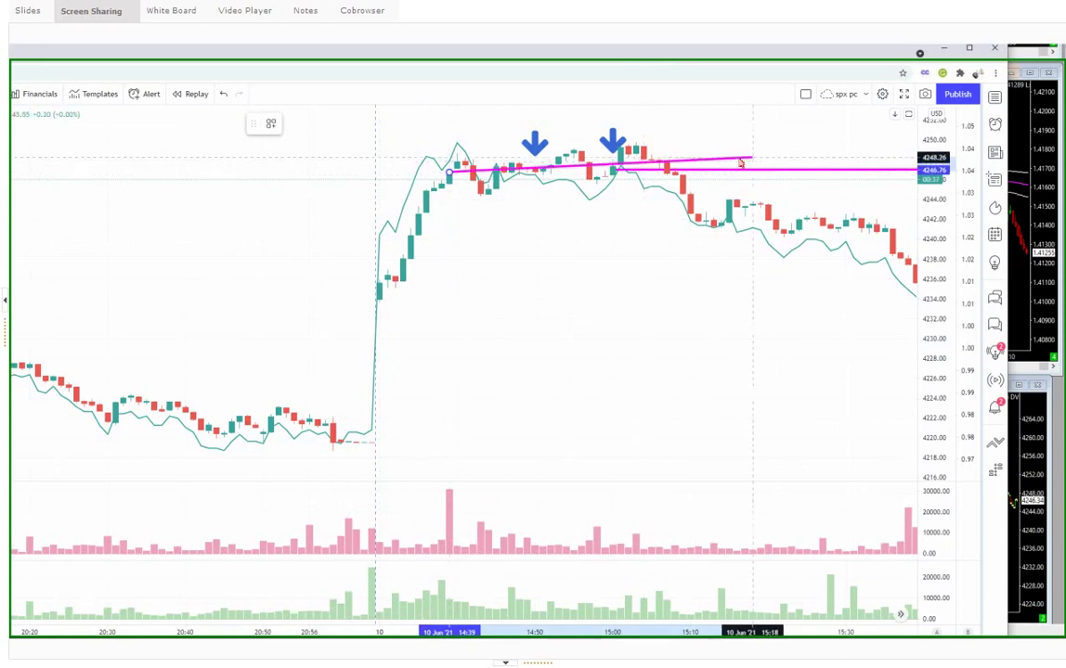
click(791, 173)
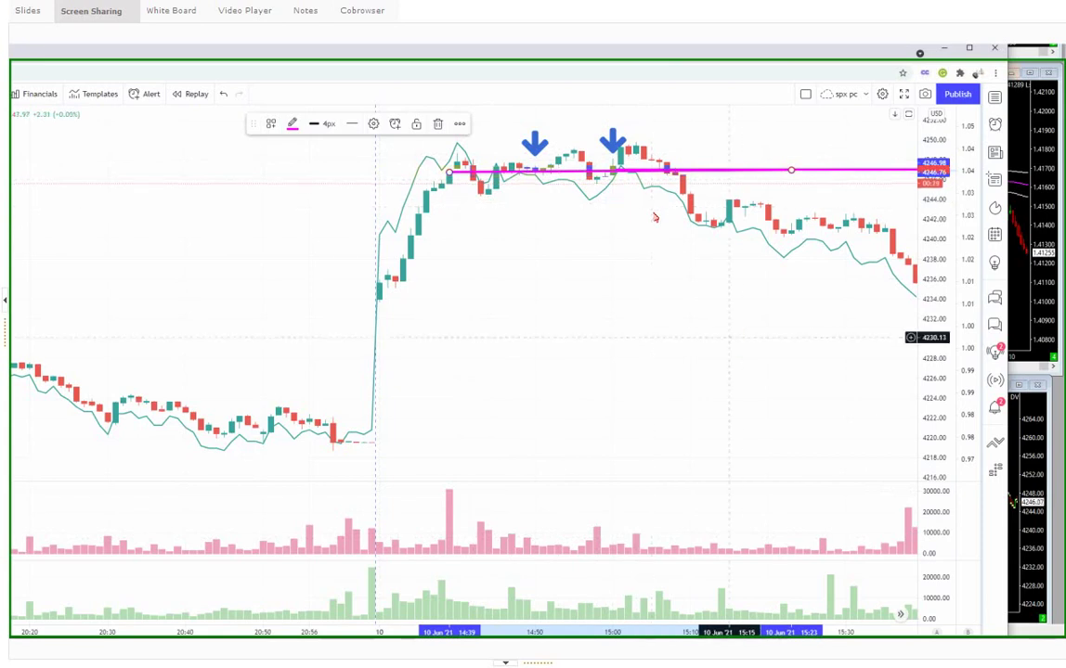
Step: Review the price action and volume from the 10 June open through the afternoon up to the latest 11 June candles
scroll(746, 356, down, 3)
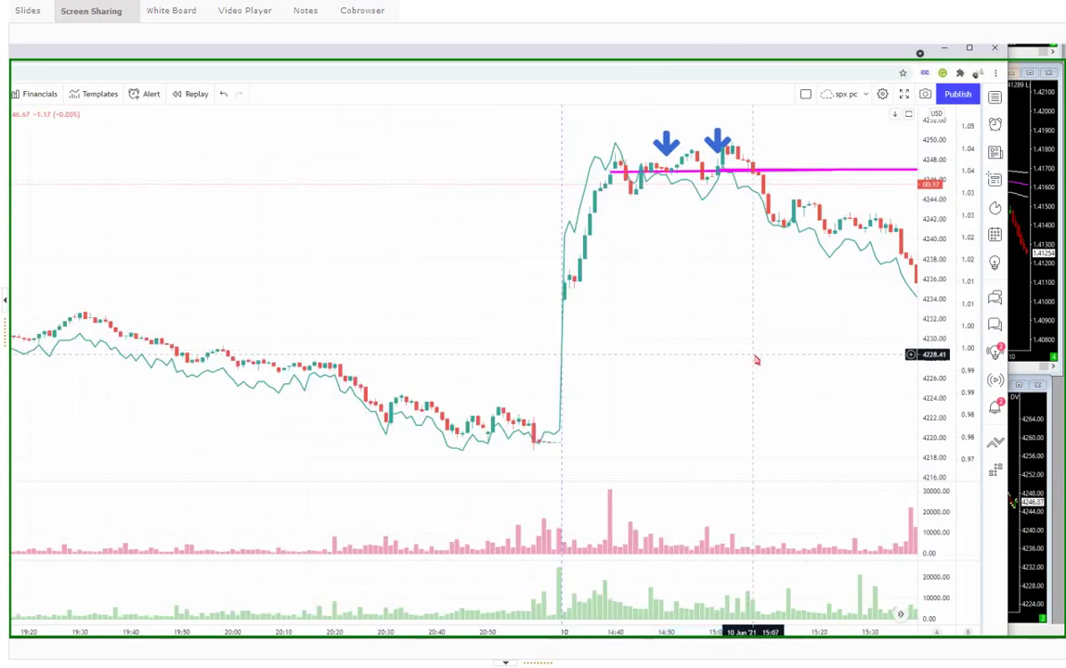
scroll(752, 359, right, 6)
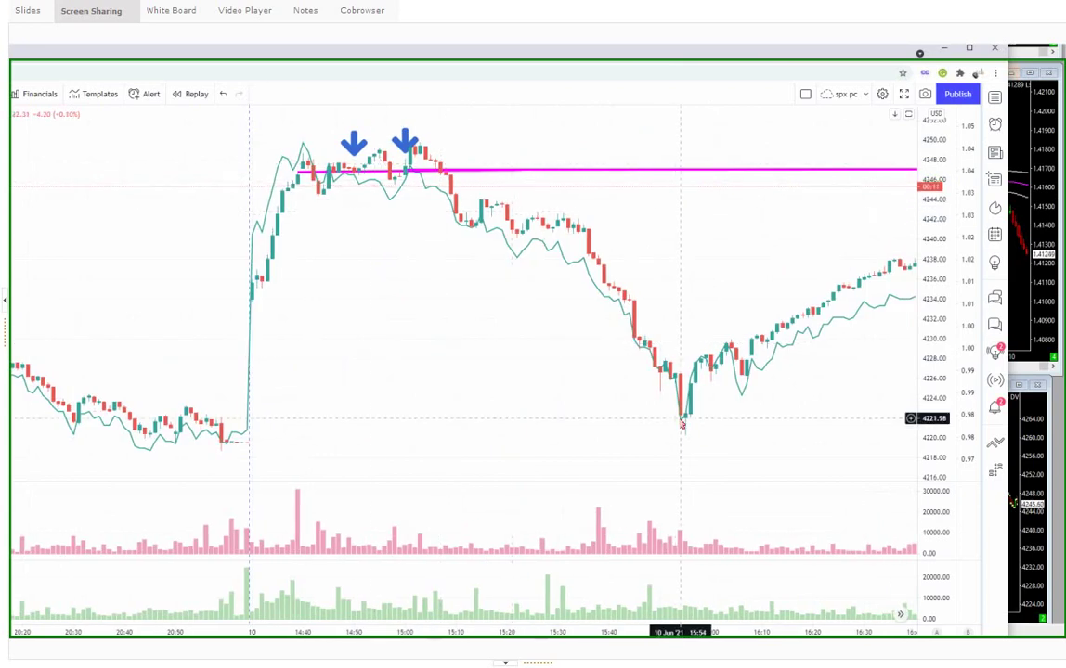
drag(745, 432, 353, 432)
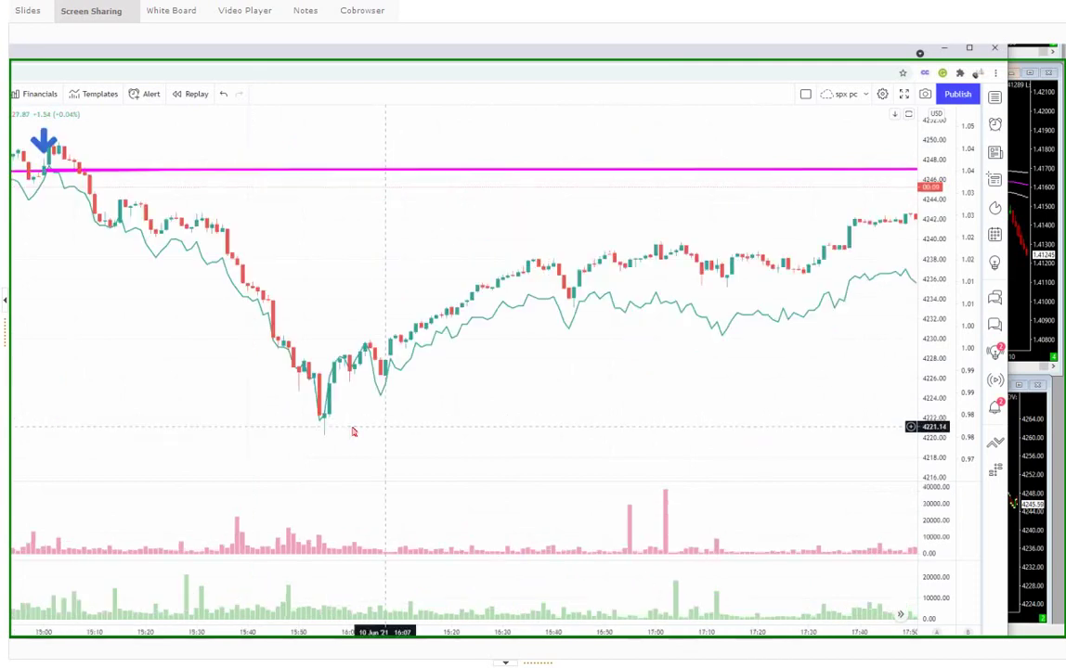
scroll(353, 432, right, 2)
scroll(770, 384, right, 8)
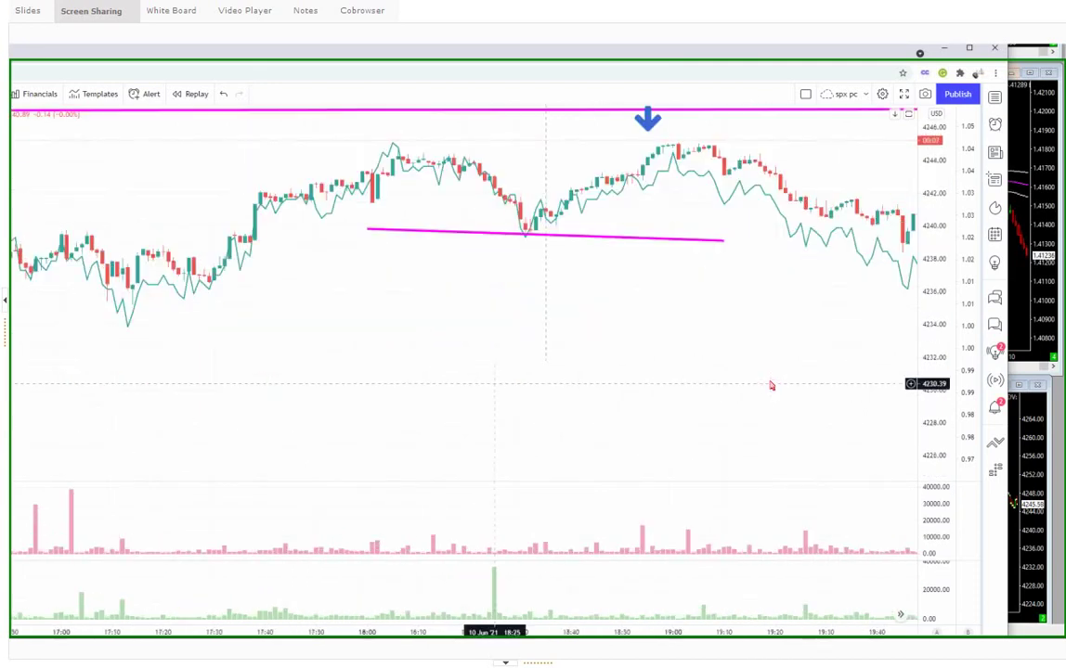
scroll(769, 385, down, 3)
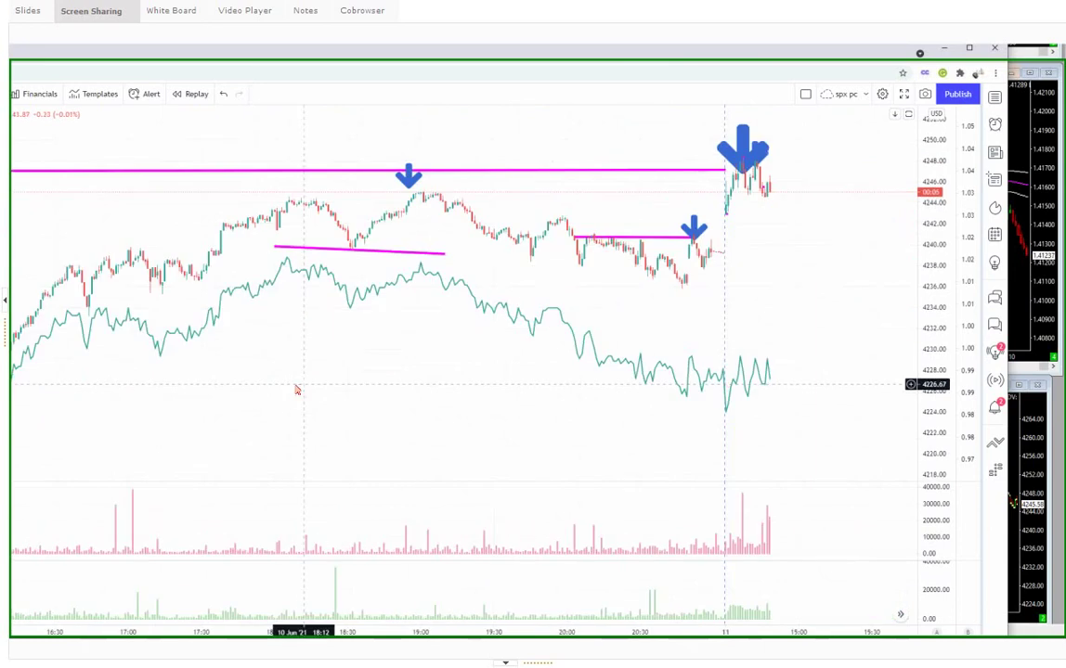